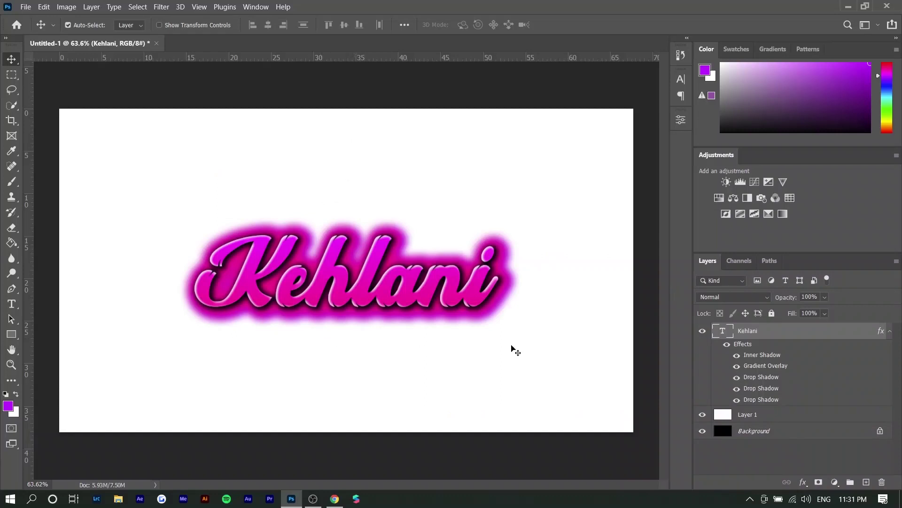
Clear all layer styles from the Kehlani layer, then select and commit its text with the Type tool.
right_click(822, 331)
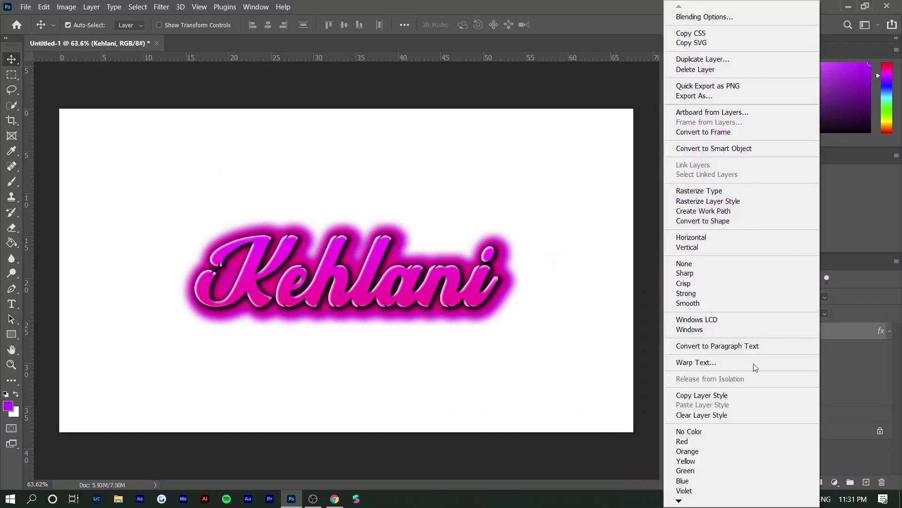
left_click(736, 416)
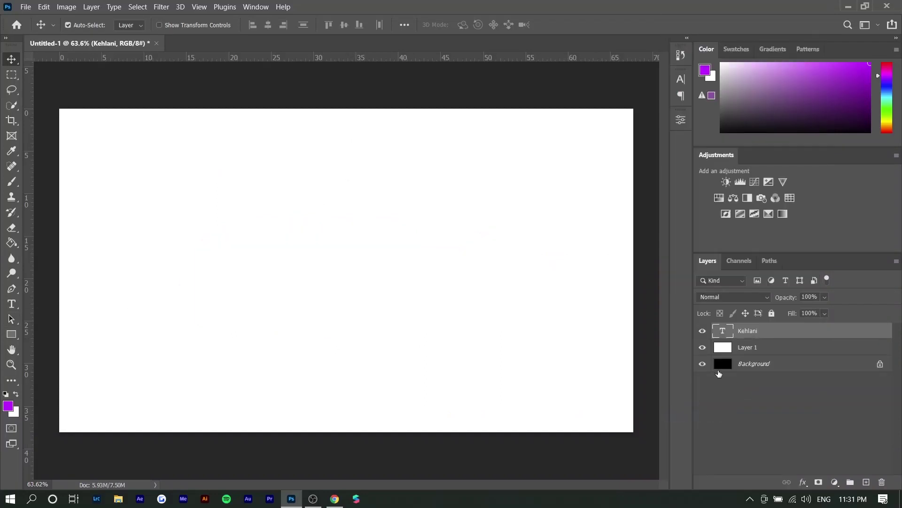
left_click(12, 304)
double_click(365, 243)
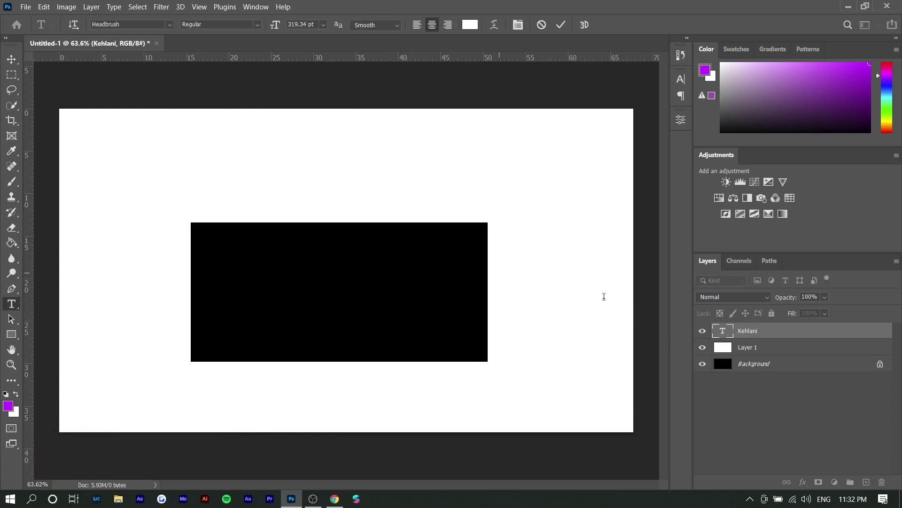
left_click(815, 408)
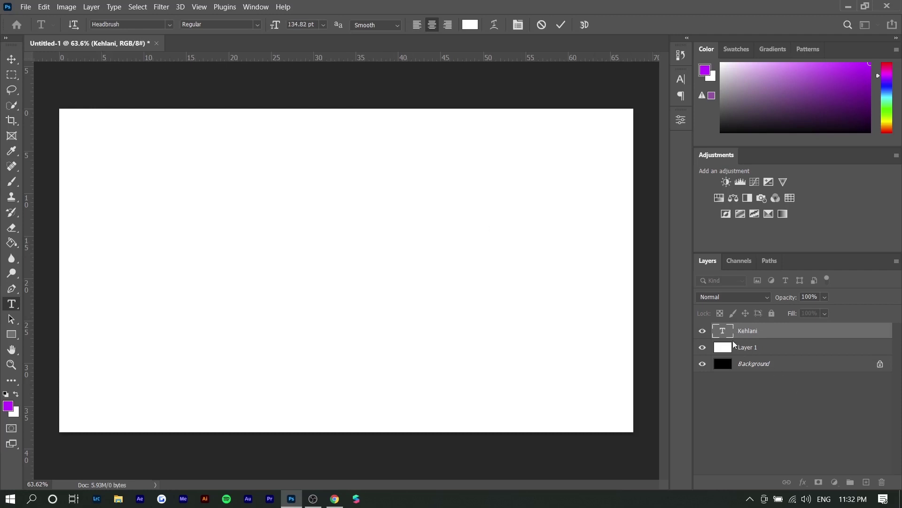
Add a 90° gradient overlay to the Kehlani text with a red first stop, shading red to magenta.
right_click(766, 334)
left_click(696, 19)
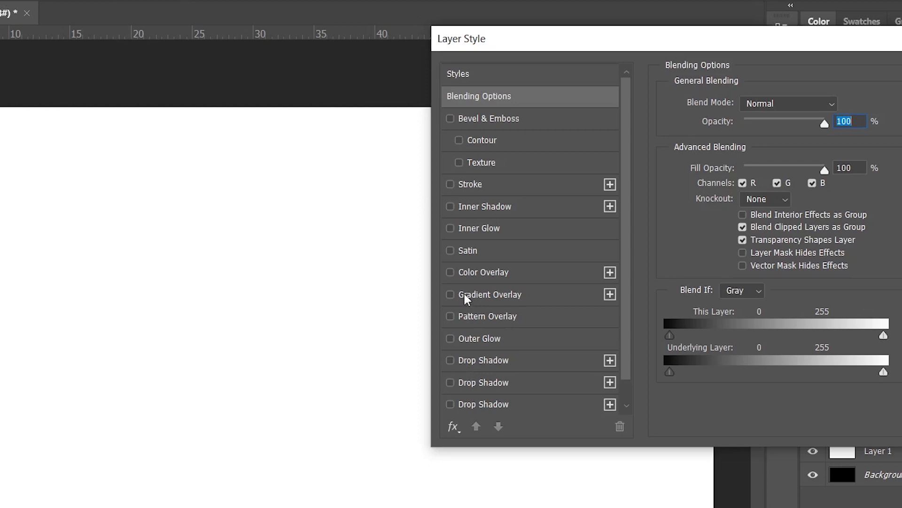
left_click(463, 292)
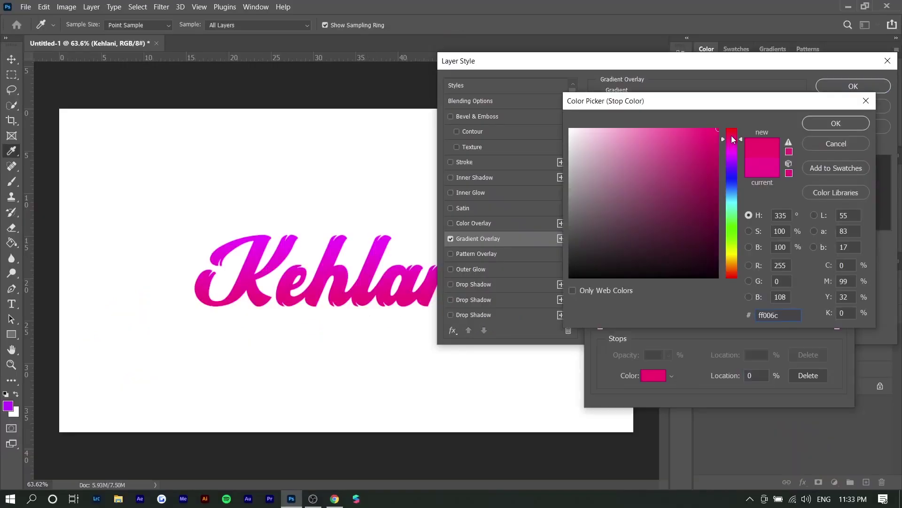
left_click(731, 135)
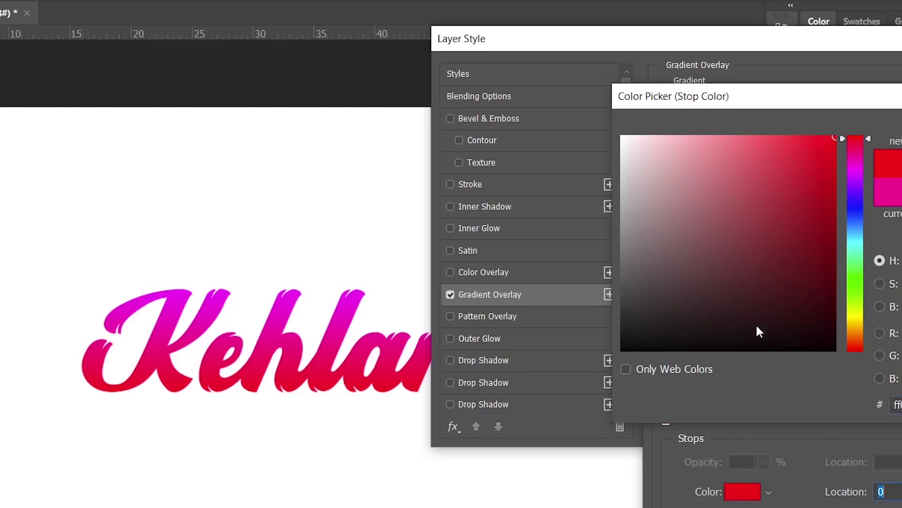
key("Return")
key("Return")
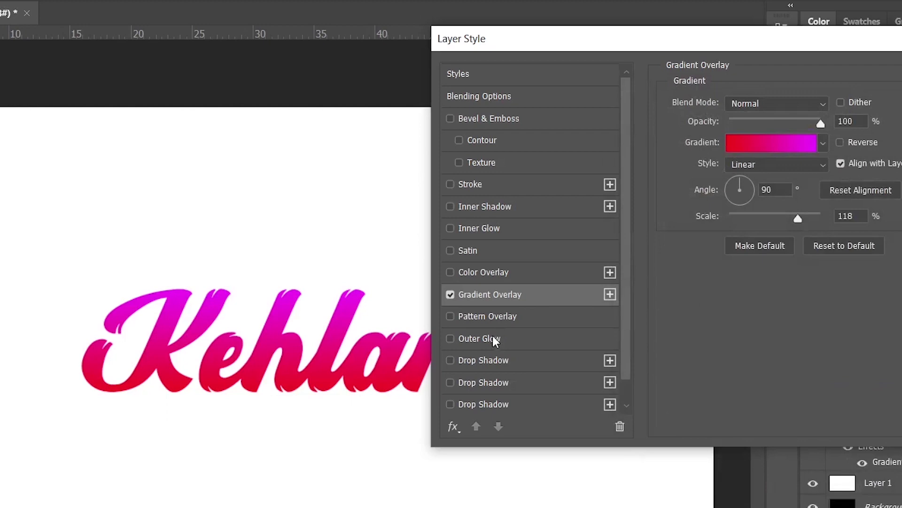
Add a black drop shadow with 149° angle, 7 px distance, 19% spread and 13 px size.
scroll(492, 339, "down", 1)
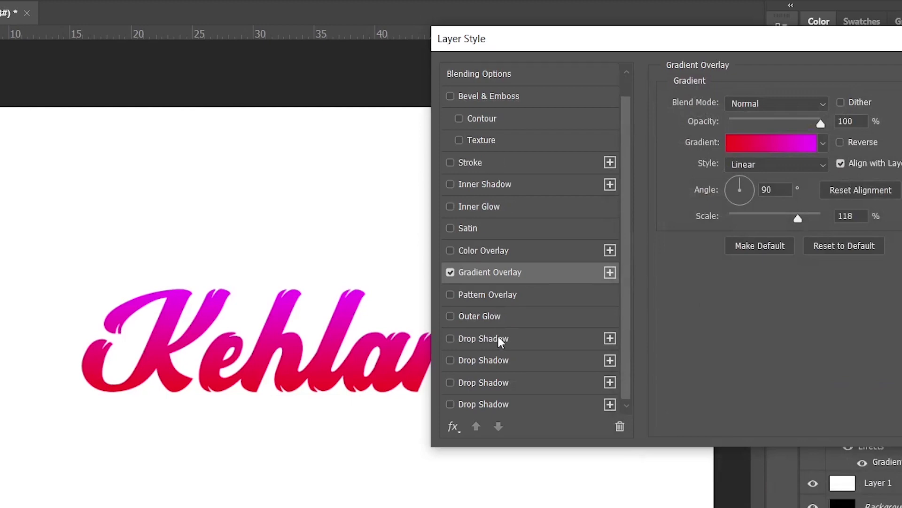
left_click(459, 429)
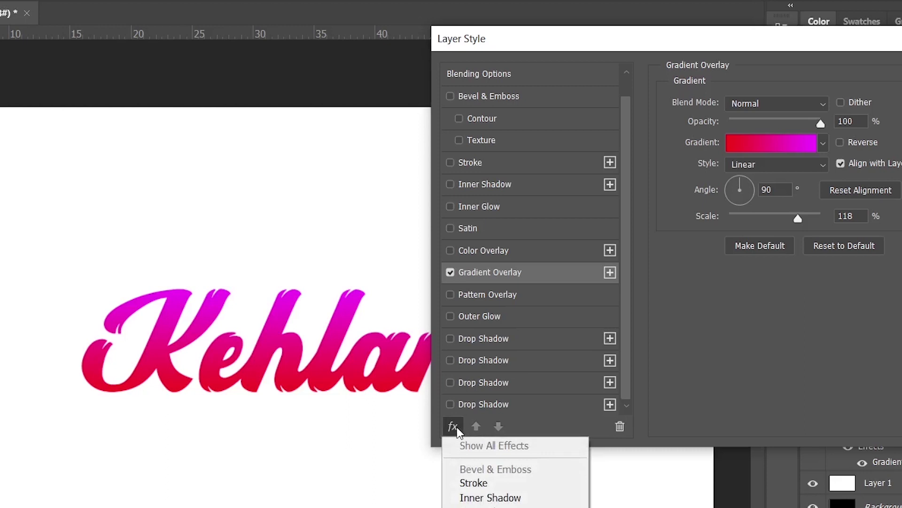
left_click(579, 353)
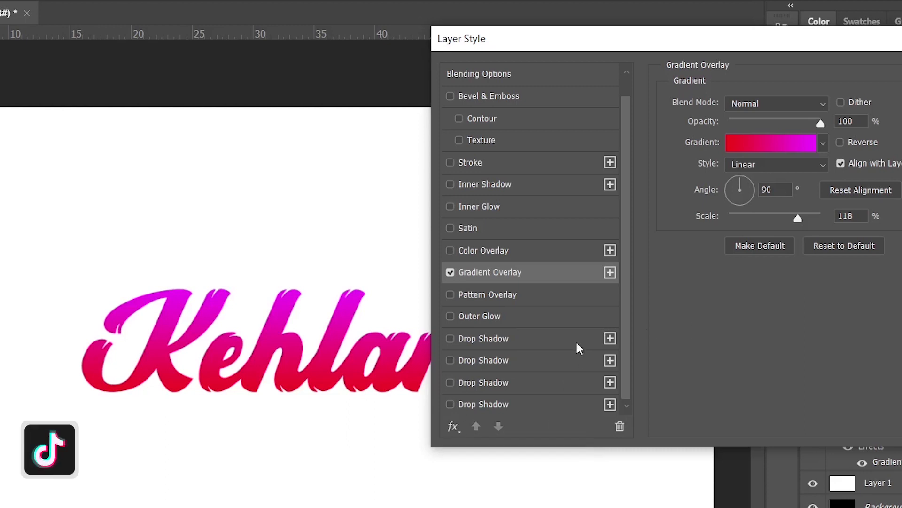
left_click(481, 342)
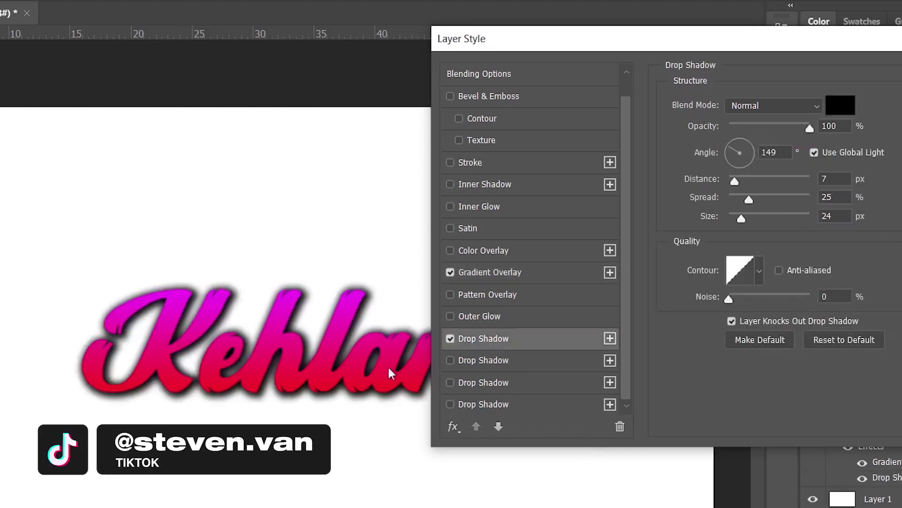
left_click_drag(639, 40, 347, 90)
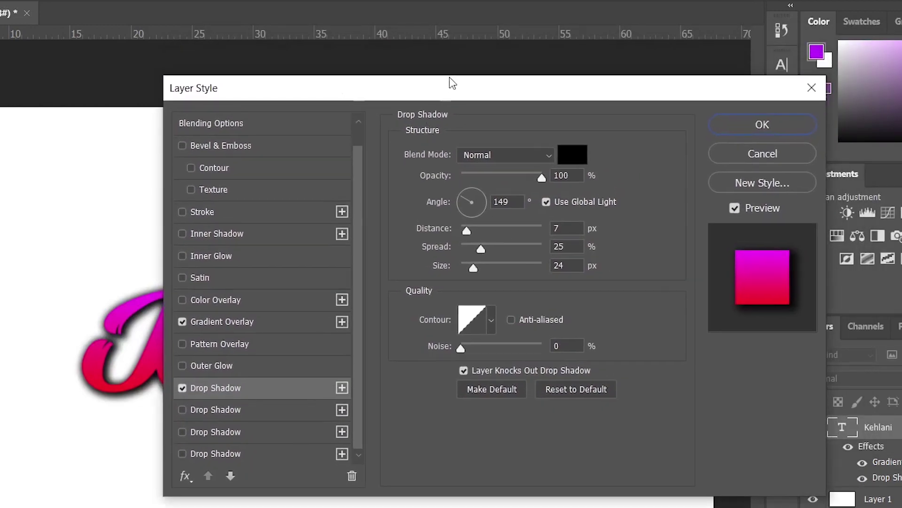
left_click_drag(458, 94, 738, 95)
left_click_drag(756, 249, 747, 253)
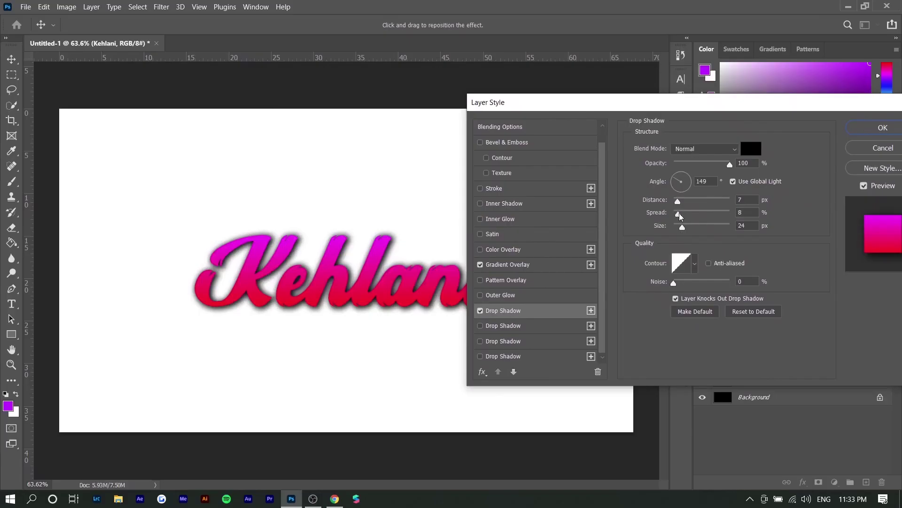
left_click_drag(680, 215, 684, 214)
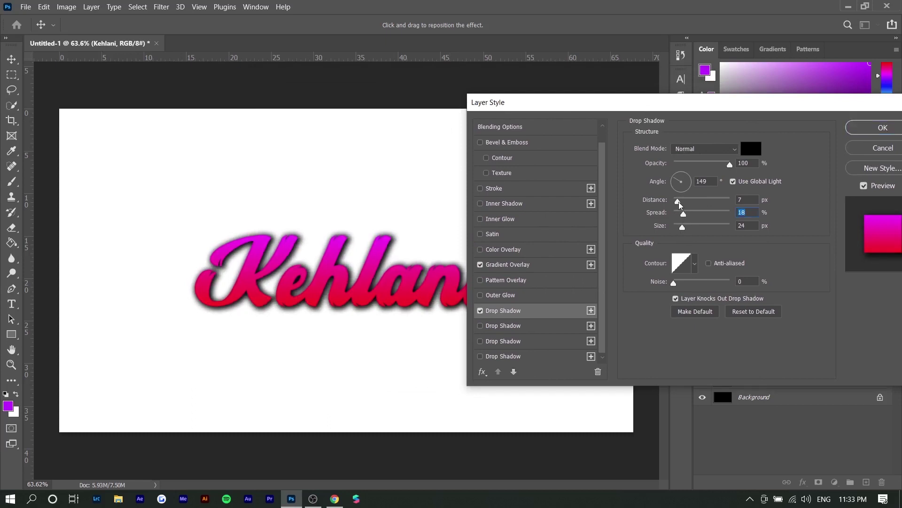
mouse_move(684, 213)
left_mouse_down()
mouse_move(695, 229)
mouse_move(682, 229)
mouse_move(689, 216)
mouse_move(709, 218)
mouse_move(688, 215)
left_mouse_up()
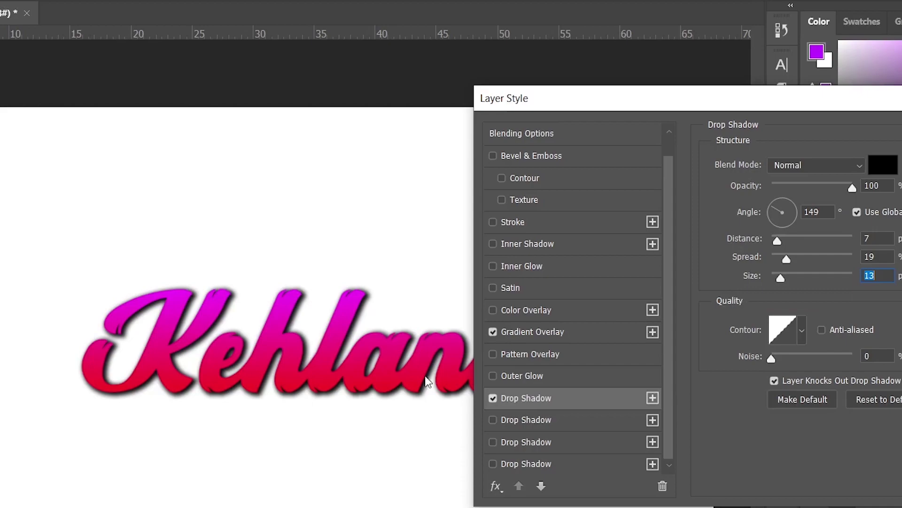
Turn on a second, pink drop shadow with 10 px distance, 31% spread and 59 px size.
left_click(568, 430)
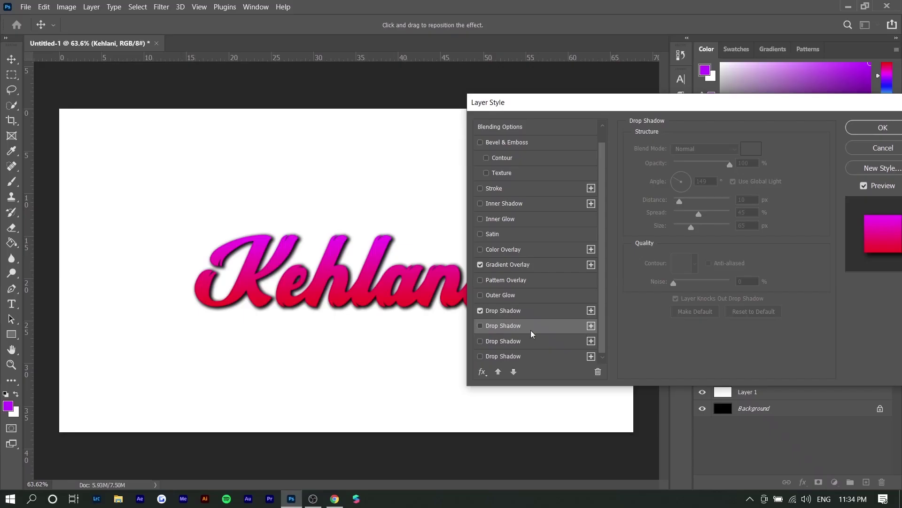
left_click(480, 325)
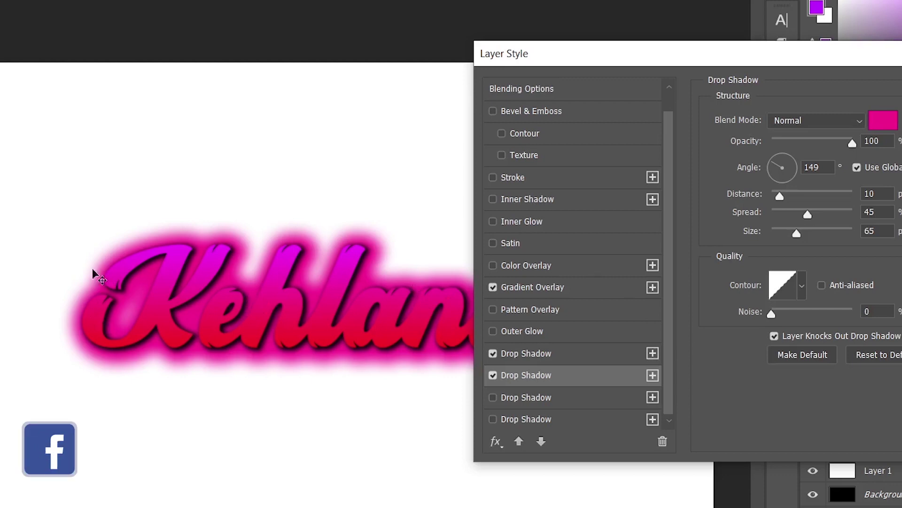
left_click_drag(786, 212, 781, 230)
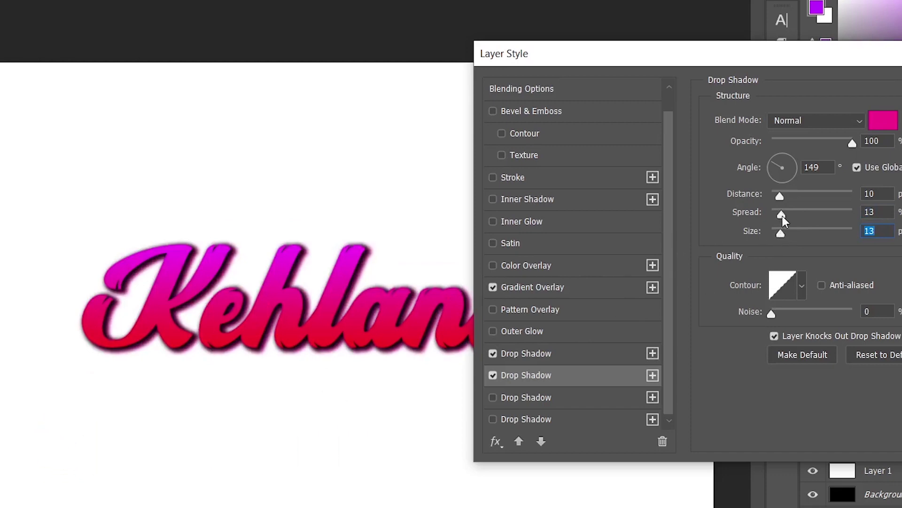
left_click_drag(782, 216, 799, 233)
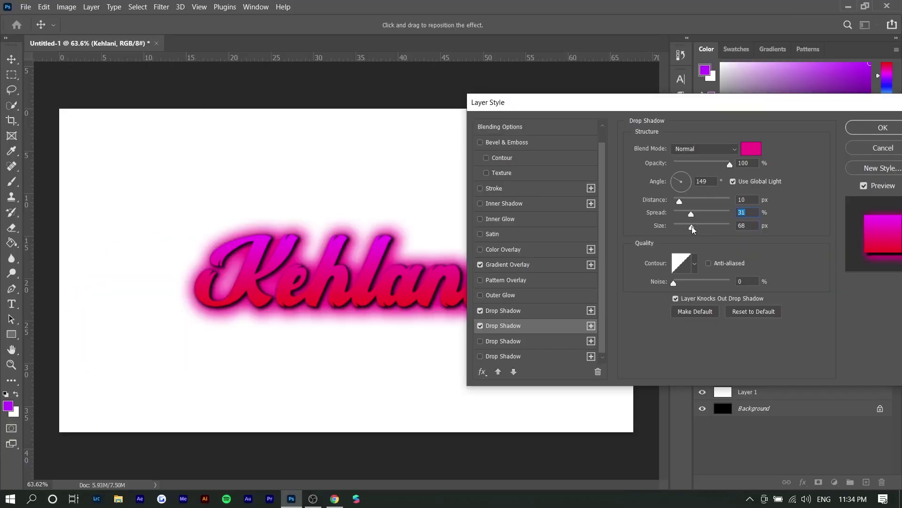
left_click_drag(691, 226, 690, 227)
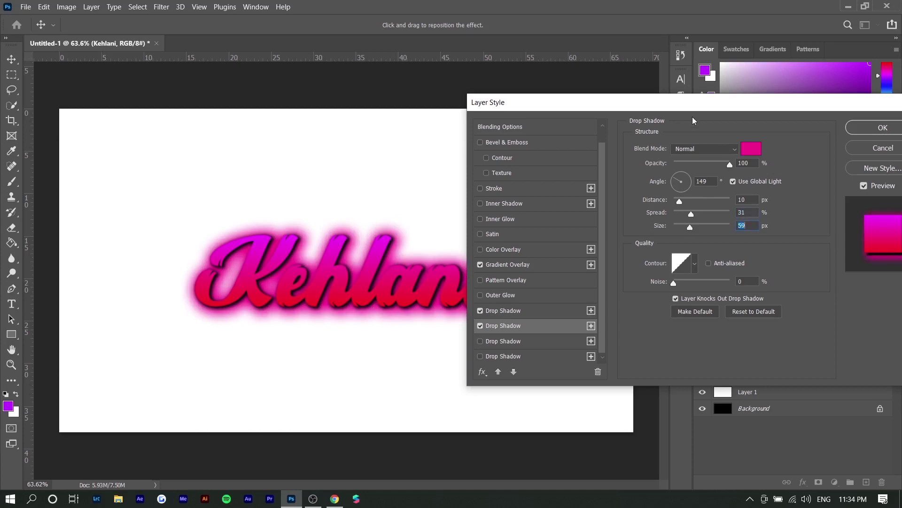
Switch between the drop shadow entries to compare their settings, ending on the pink glow.
left_click(545, 316)
left_click(542, 320)
left_click(543, 314)
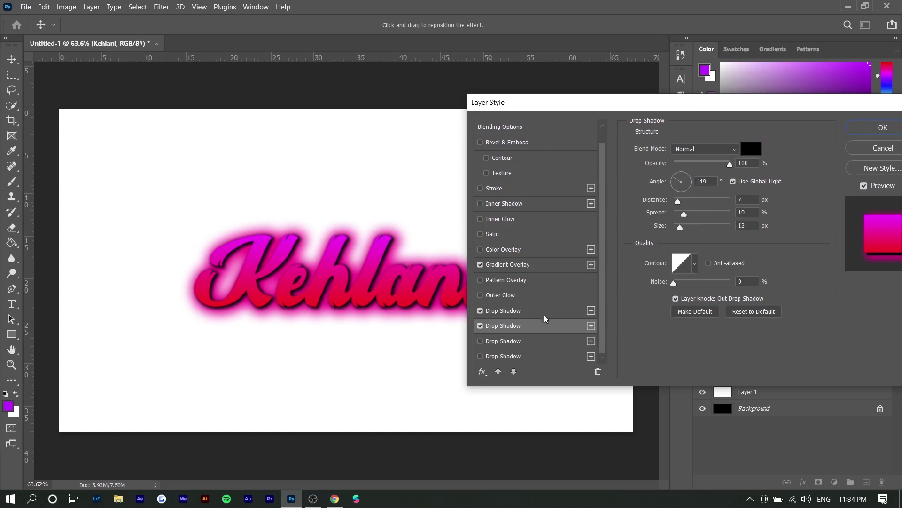
left_click(544, 315)
left_click(544, 321)
left_click(545, 312)
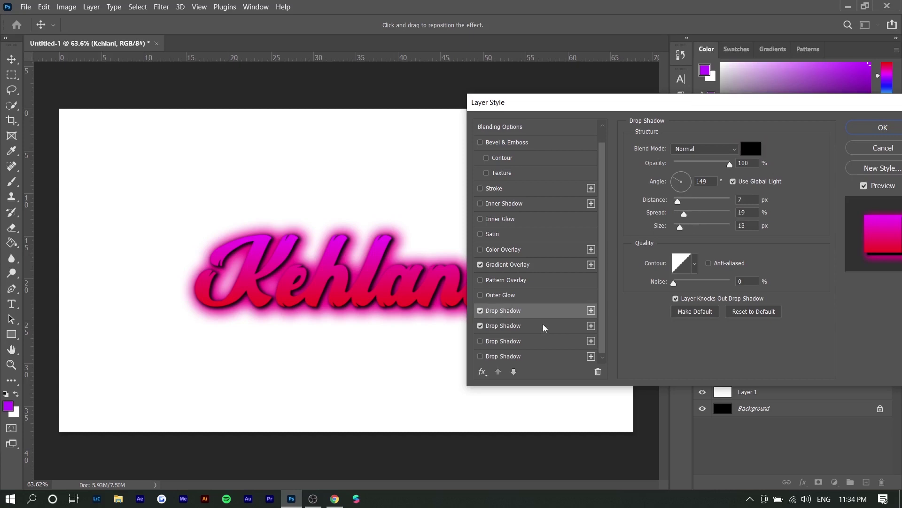
left_click(543, 325)
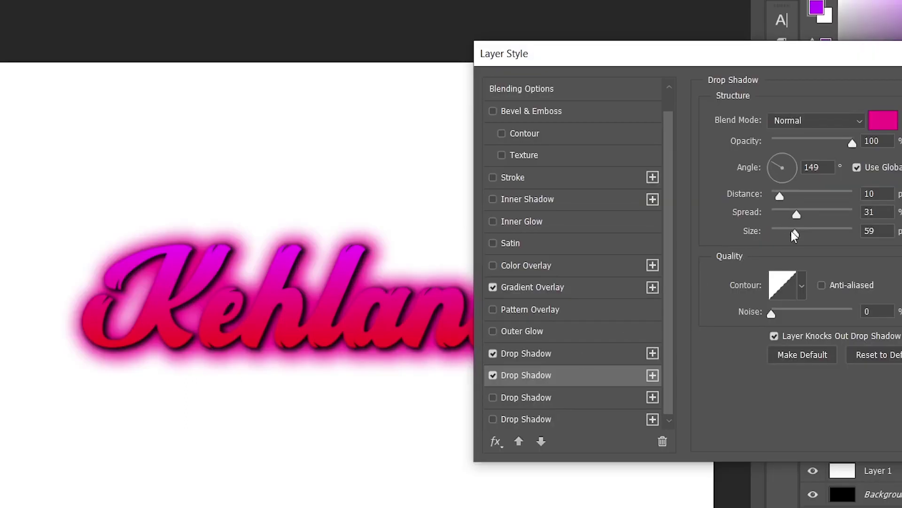
Make the third drop shadow purple with a 70 px blur and add a white inner shadow (5 px distance, 18 px size).
left_click(531, 397)
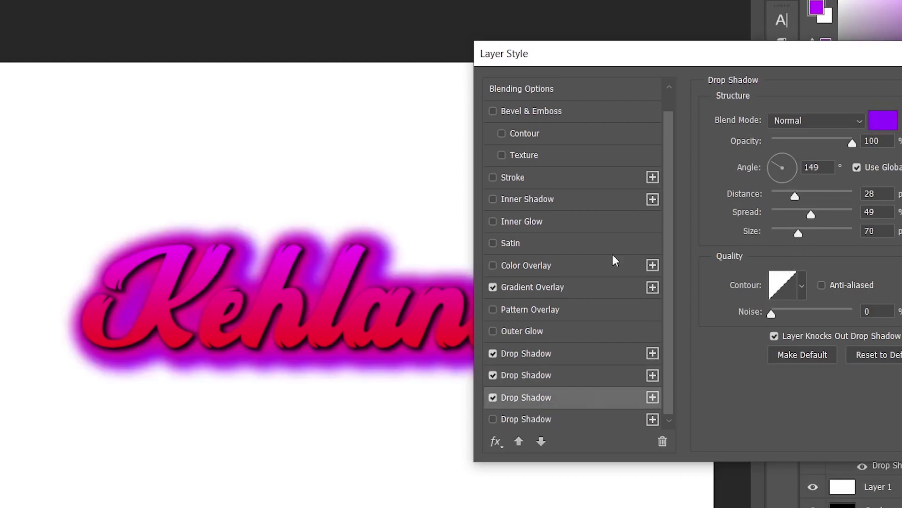
left_click_drag(802, 234, 798, 238)
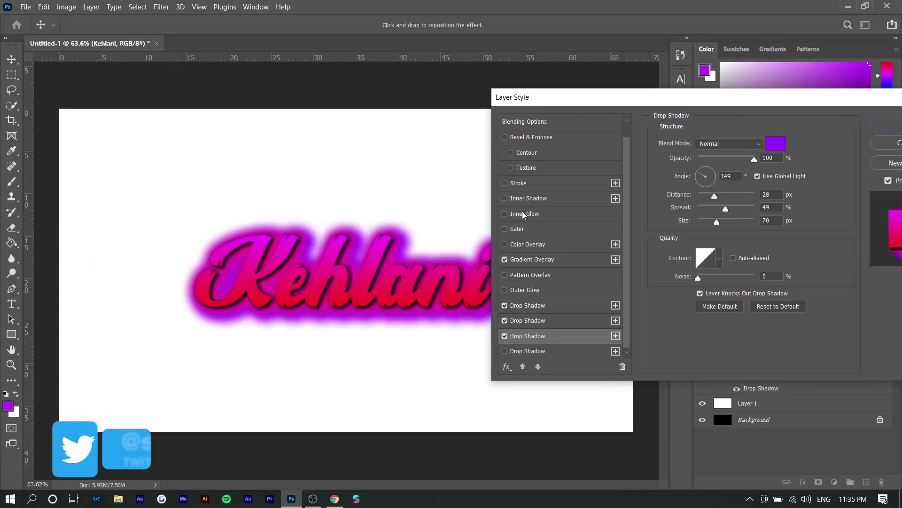
left_click(517, 200)
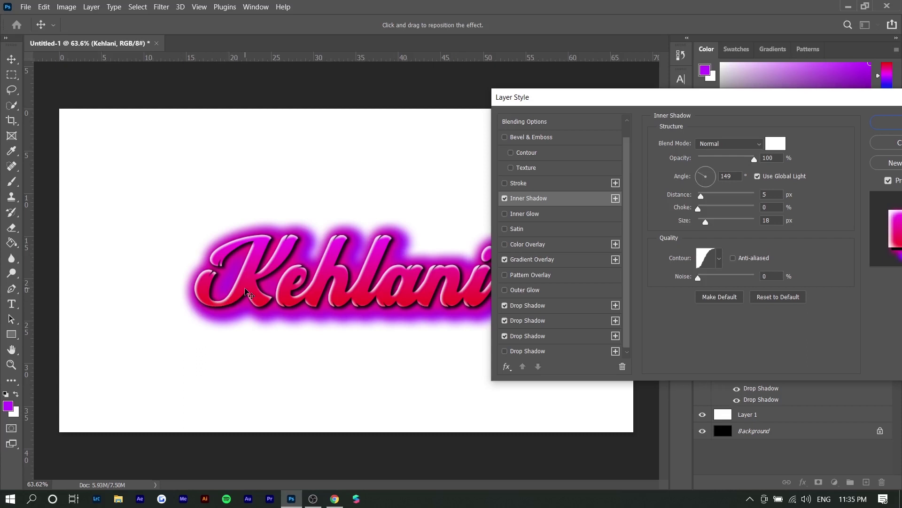
Apply the layer effects, then add a Hue/Saturation adjustment with hue set to -25.
key("Return")
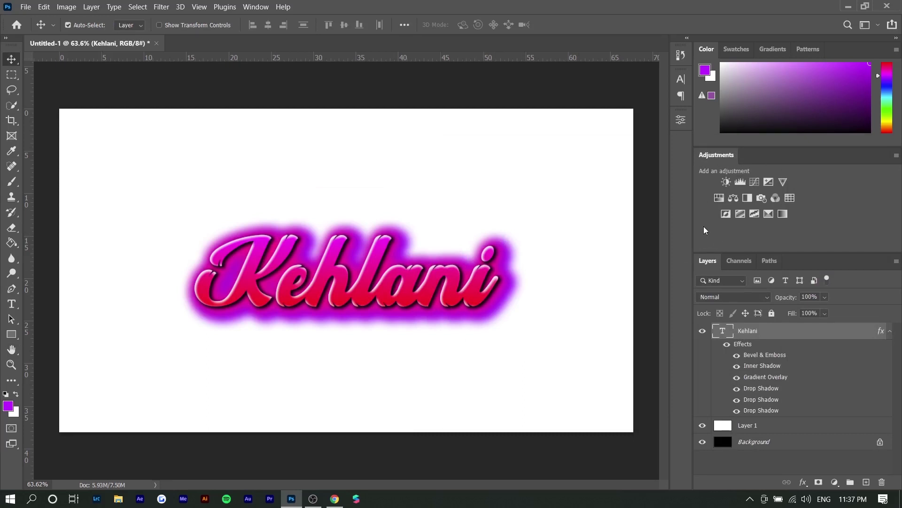
left_click(718, 197)
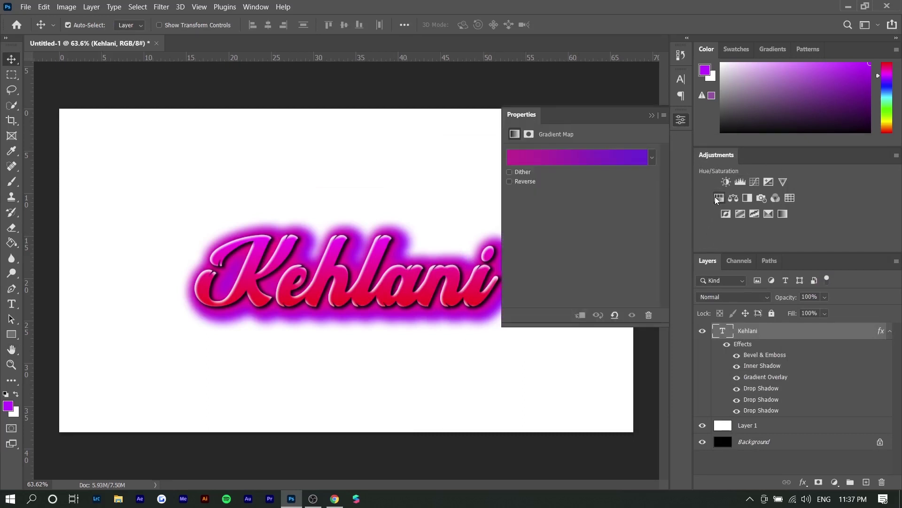
left_click_drag(583, 199, 563, 199)
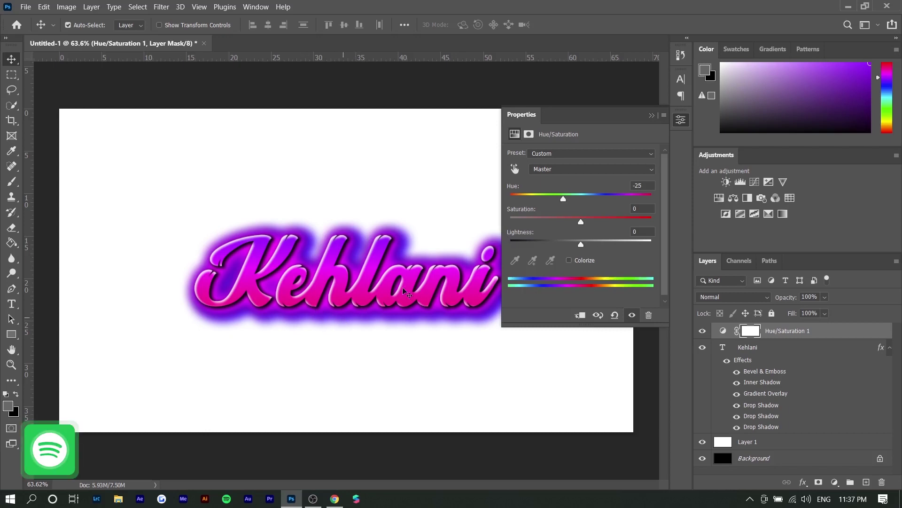
Add a Gradient Map adjustment using the Pink_11 preset from the Pinks gradients.
left_click(783, 214)
left_click(546, 156)
left_click(656, 162)
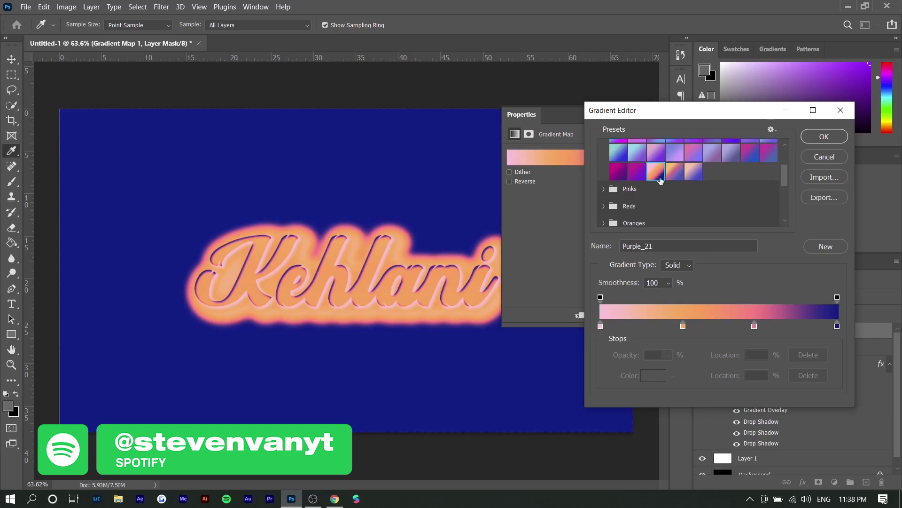
scroll(605, 194, "up", 1)
left_click(604, 190)
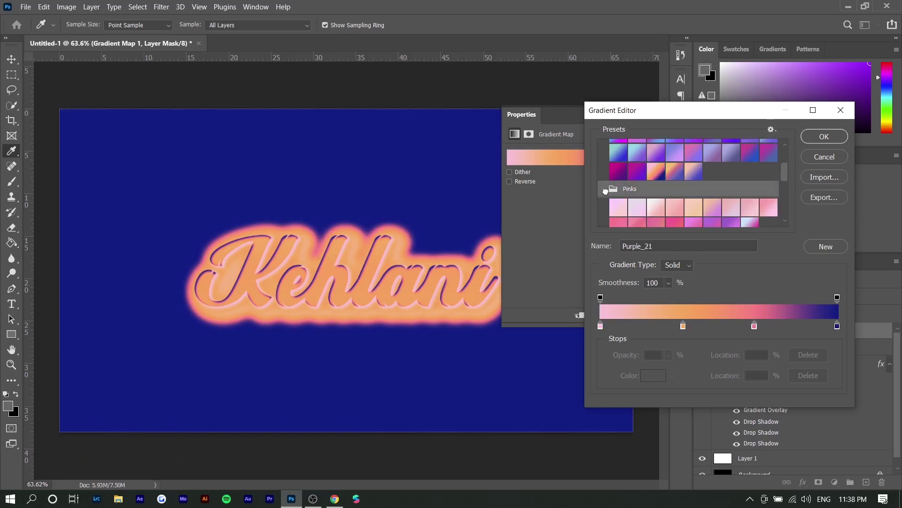
scroll(652, 197, "down", 2)
left_click(713, 208)
left_click(676, 207)
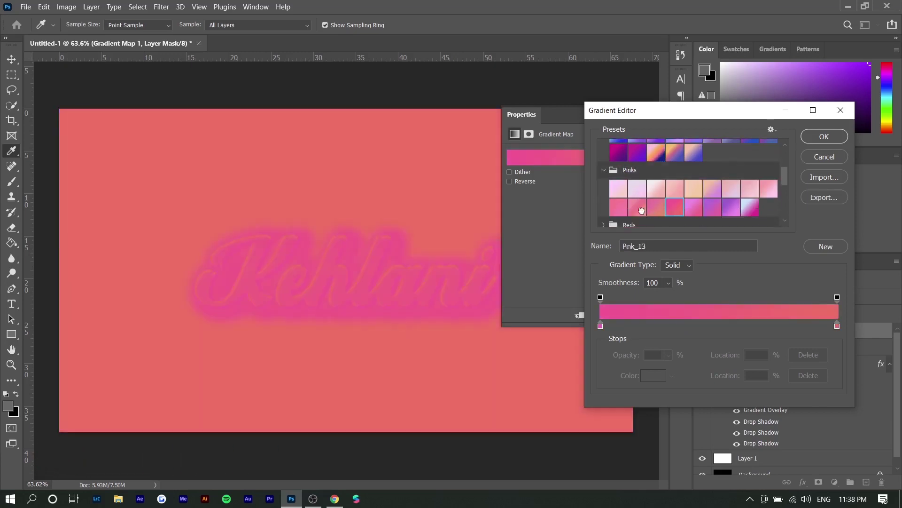
left_click(619, 207)
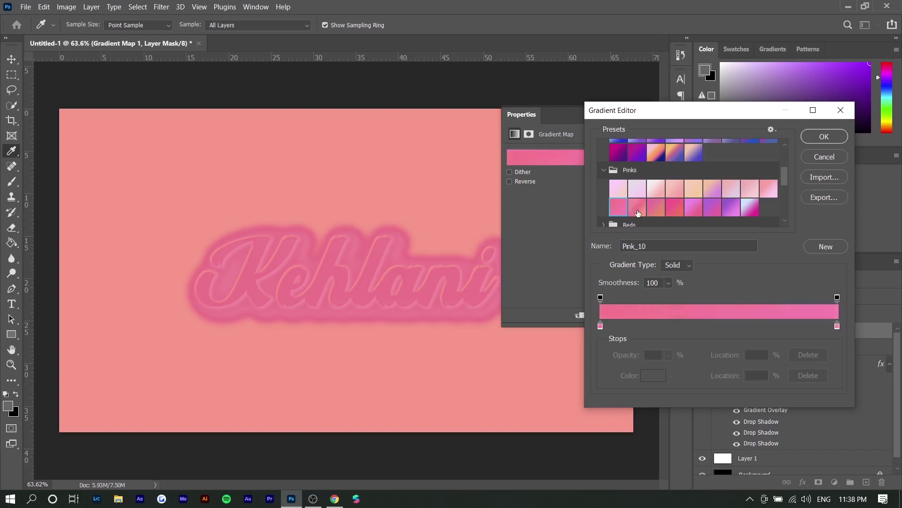
left_click(638, 207)
left_click(824, 136)
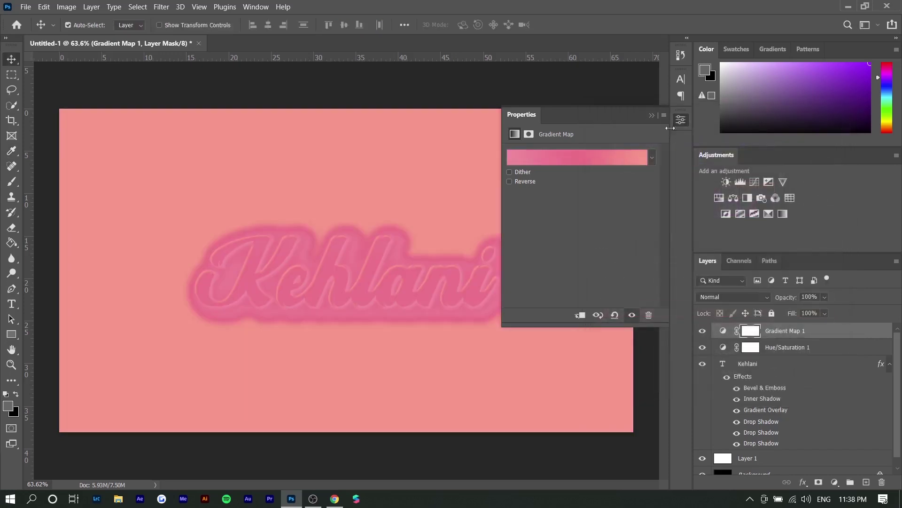
Set the Gradient Map layer's blend mode to Exclusion.
left_click(647, 119)
left_click(749, 299)
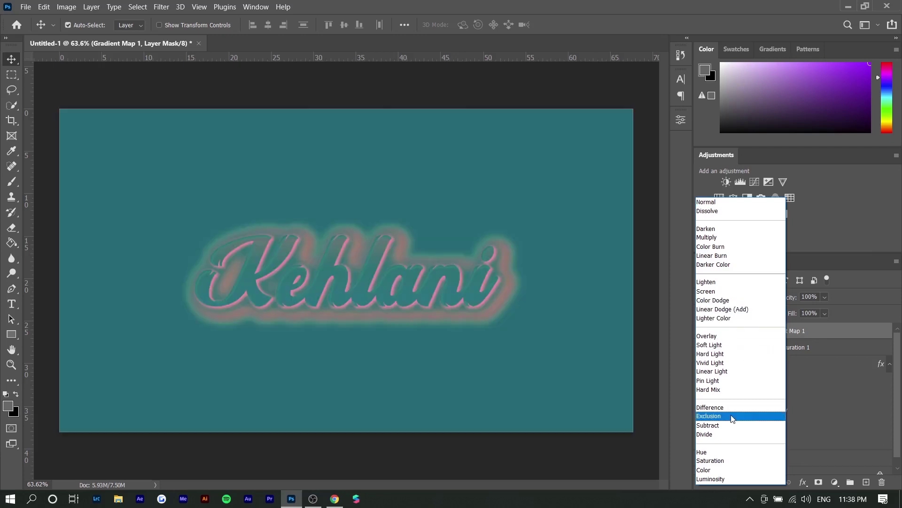
left_click(732, 416)
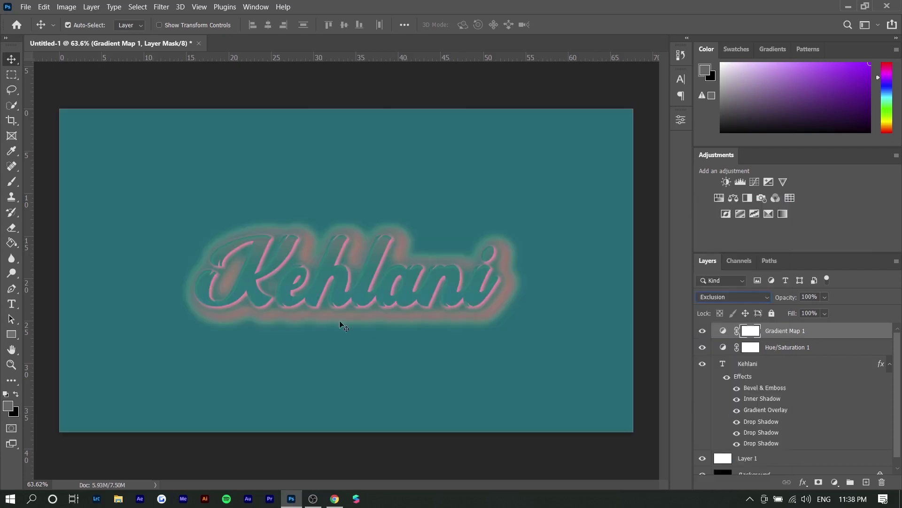
left_click(824, 297)
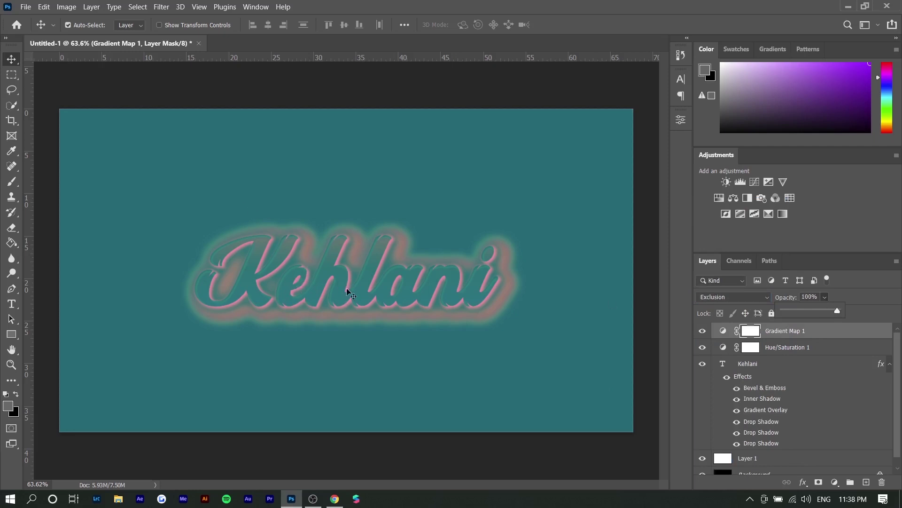
Turn off visibility of the Gradient Map 1 layer in the Layers panel.
left_click(703, 337)
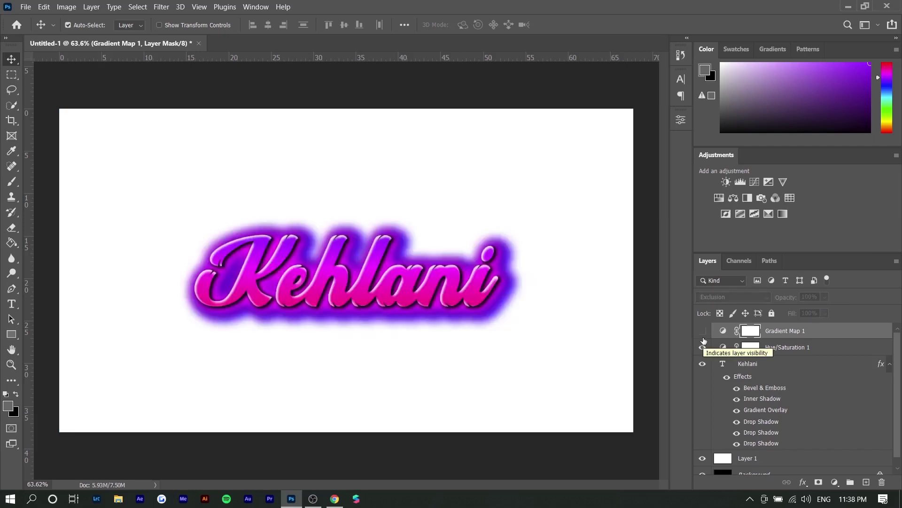